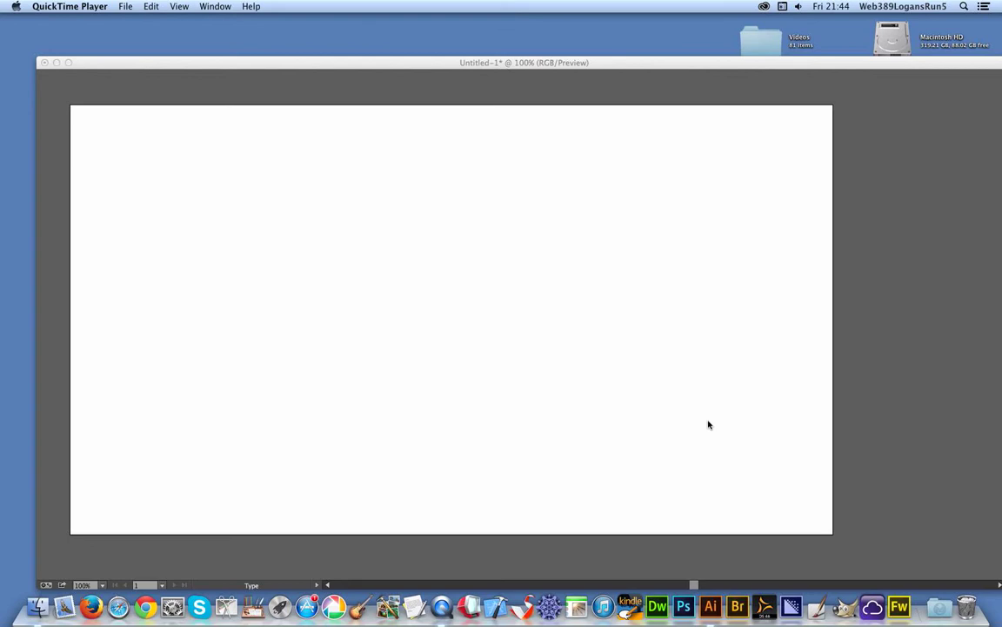
Type the word 'text' on the artboard and enlarge it to span the centre.
{"action": "left_click", "coordinate": [416, 64]}
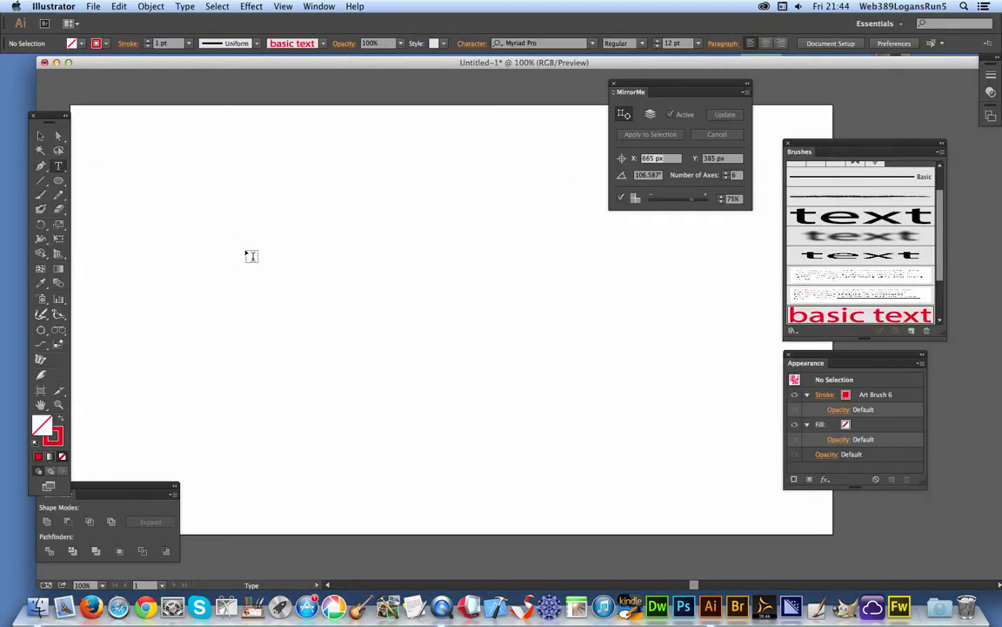
{"action": "left_click", "coordinate": [246, 243]}
{"action": "type", "text": "text"}
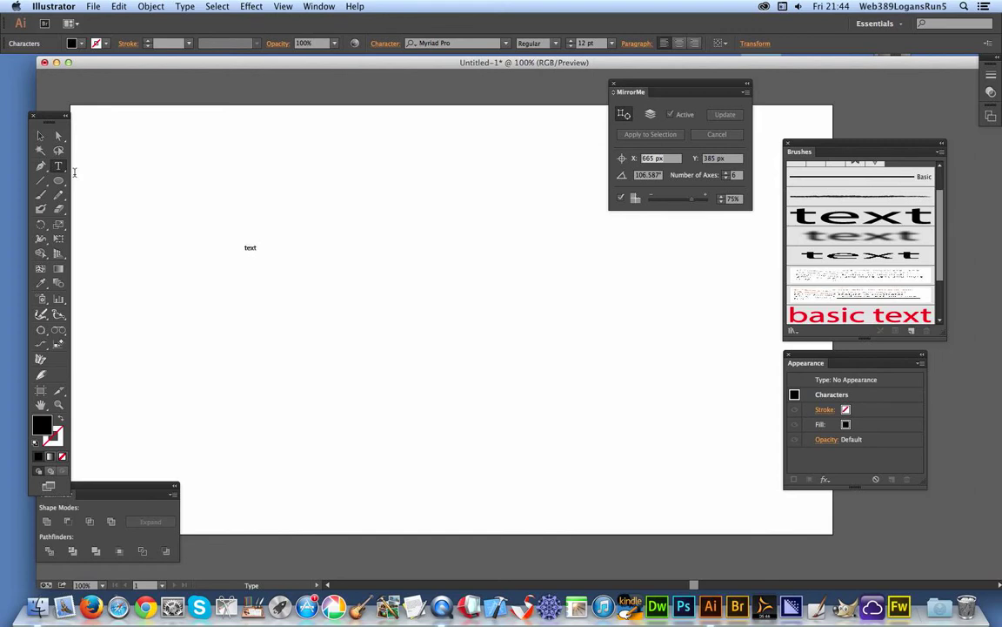
{"action": "left_click", "coordinate": [40, 135]}
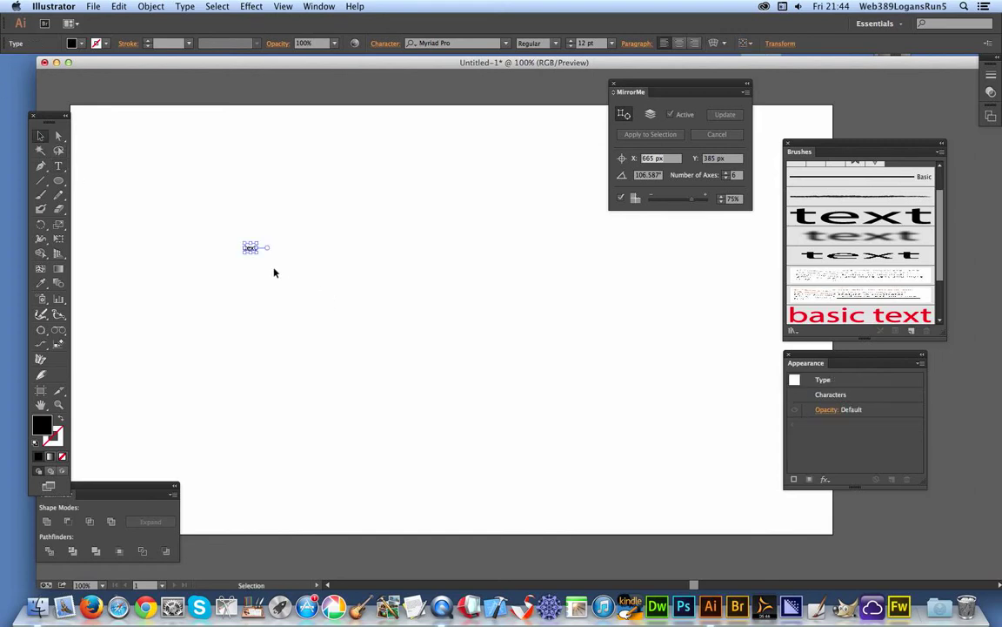
{"action": "left_click_drag", "start_coordinate": [268, 252], "coordinate": [608, 440]}
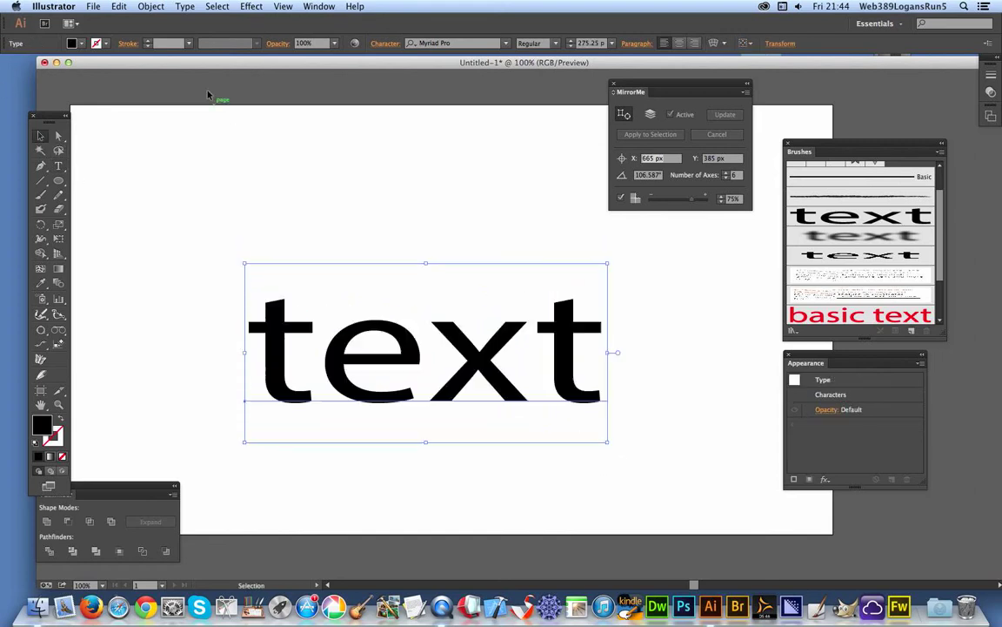
Give the word a 7 pt stroke outline, leaving the width profile unchanged.
{"action": "left_click", "coordinate": [188, 43]}
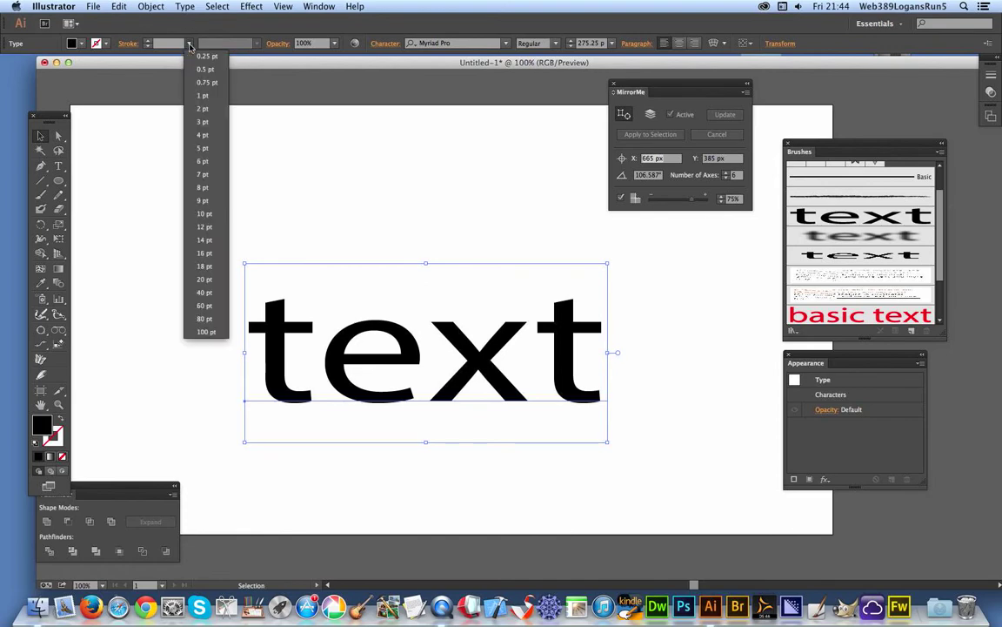
{"action": "left_click", "coordinate": [203, 174]}
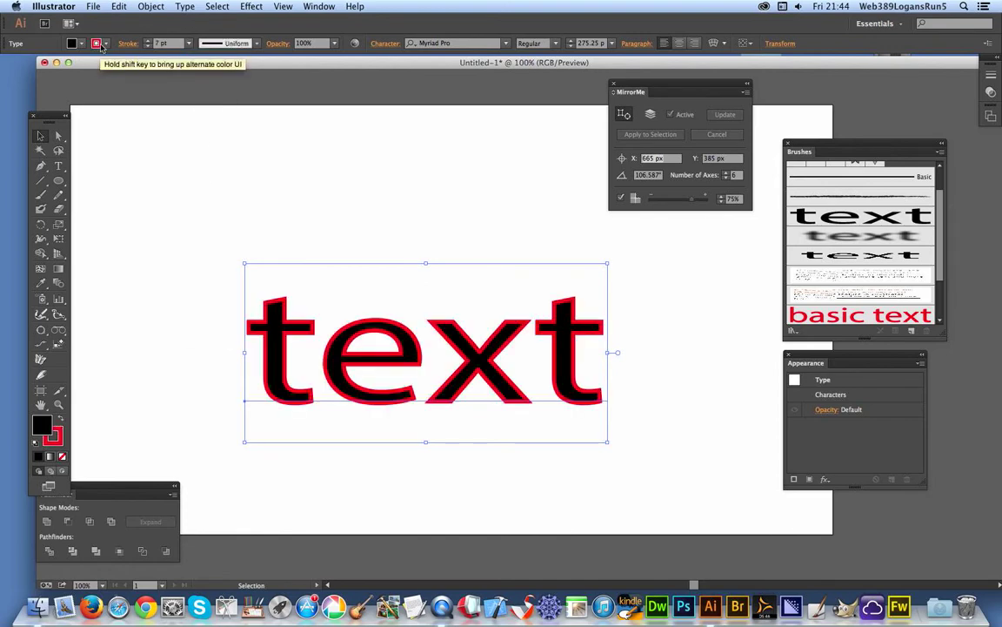
{"action": "left_click", "coordinate": [258, 44]}
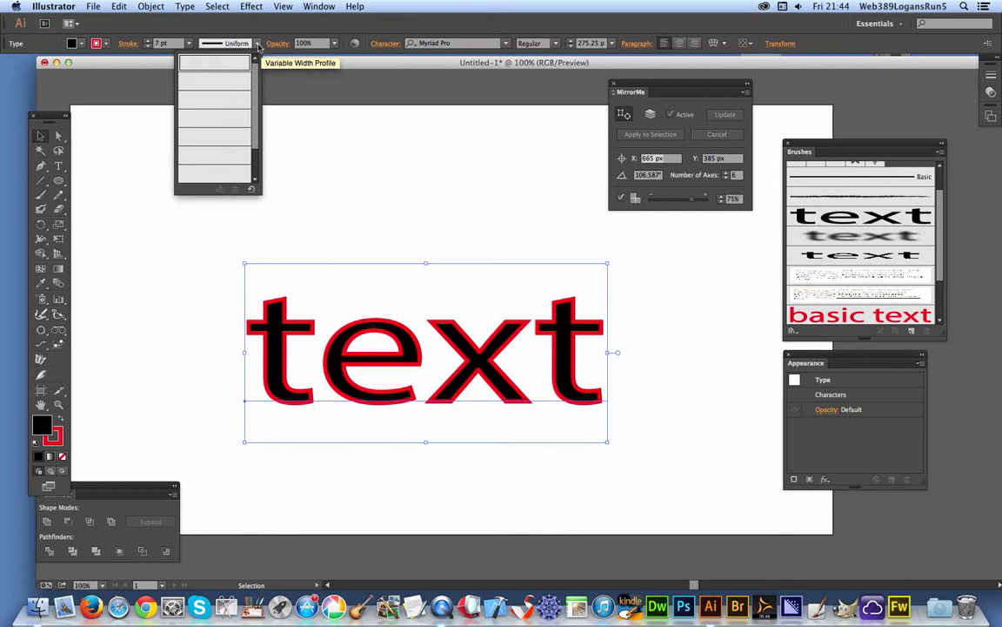
{"action": "left_click", "coordinate": [320, 56]}
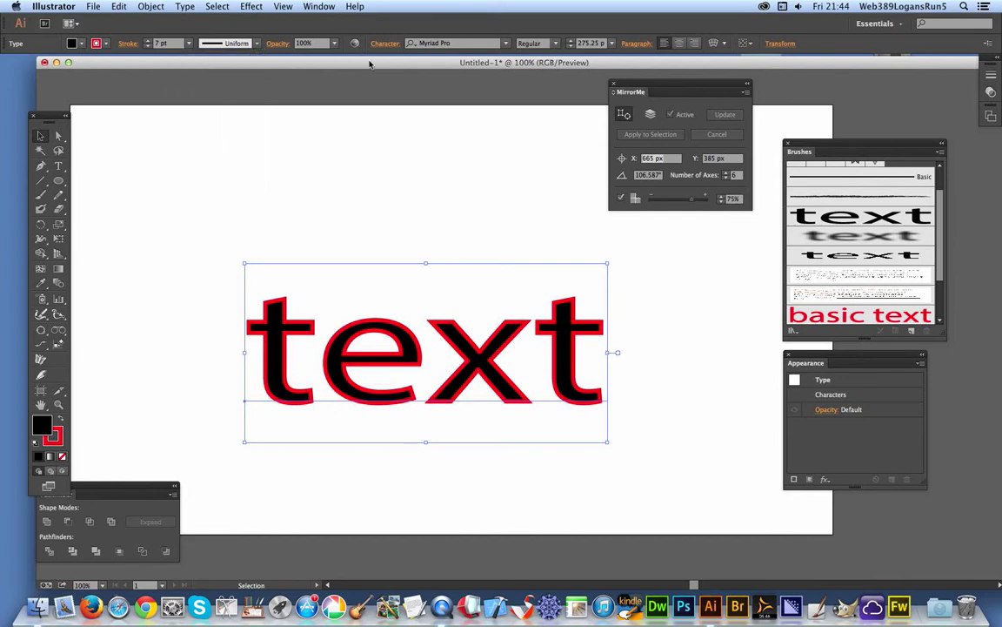
{"action": "left_click", "coordinate": [319, 6]}
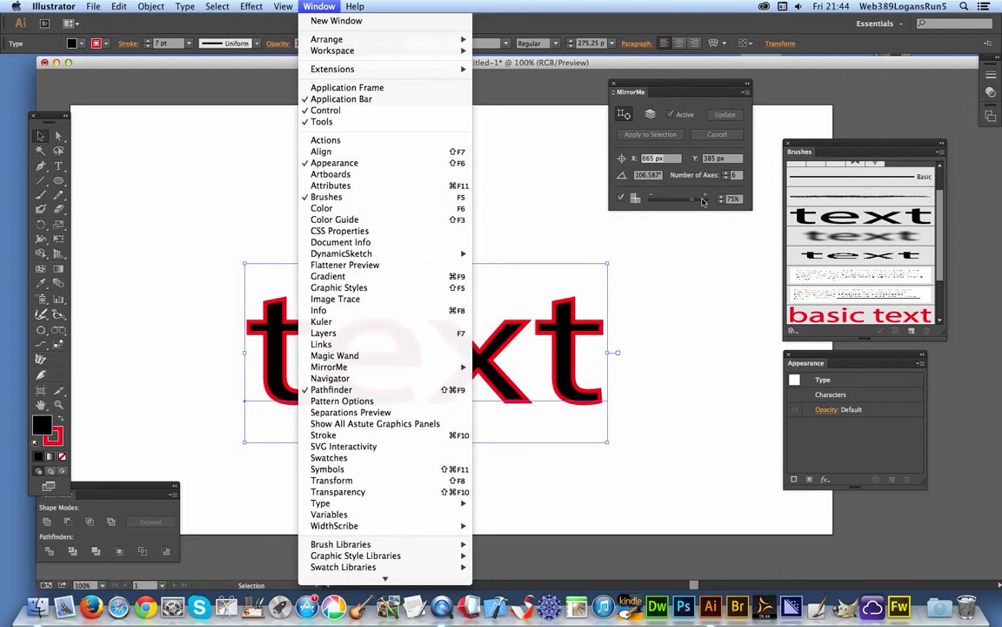
{"action": "left_click", "coordinate": [842, 190]}
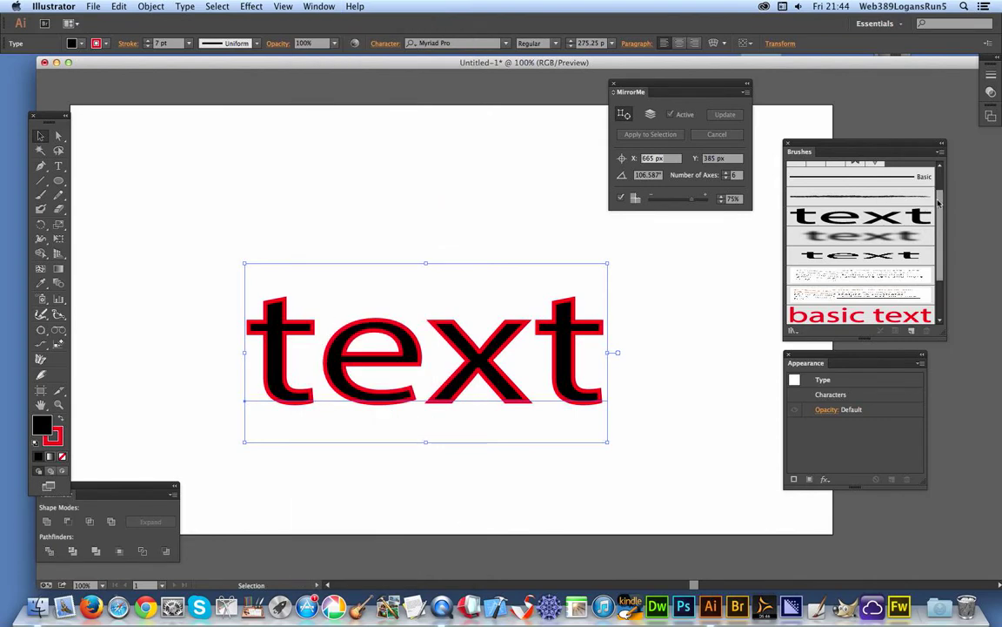
{"action": "scroll", "coordinate": [938, 203], "scroll_direction": "up", "scroll_amount": 3}
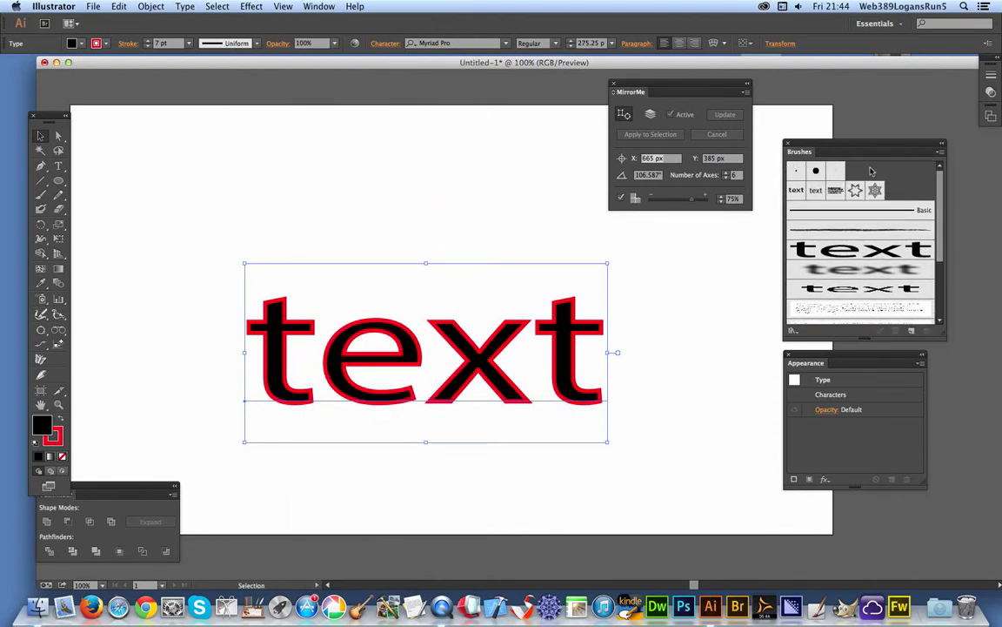
{"action": "scroll", "coordinate": [871, 200], "scroll_direction": "down", "scroll_amount": 3}
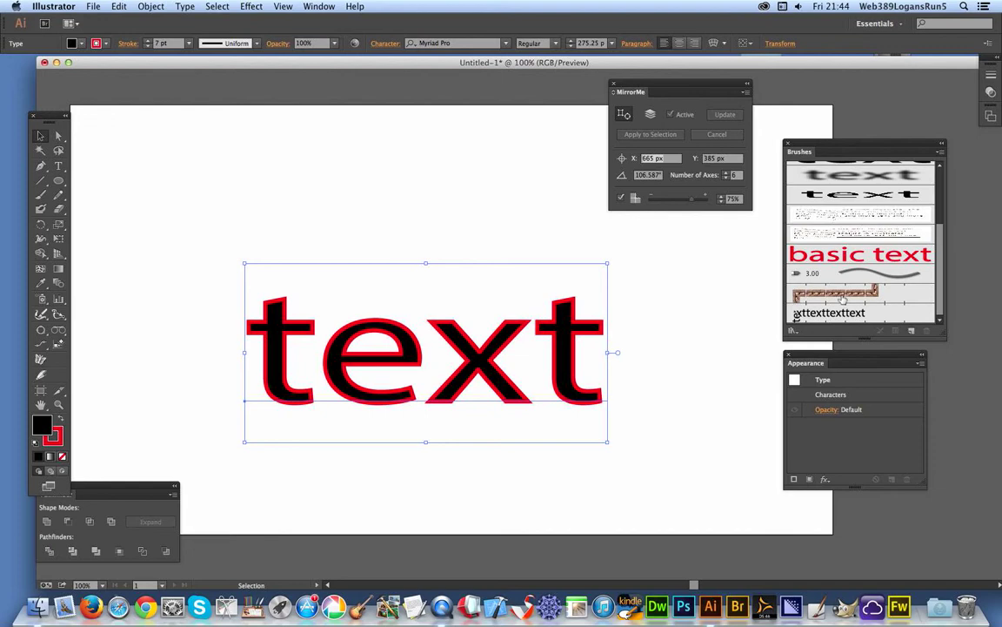
Add a new stroke to the word 'text' and apply the brown decorative border brush.
{"action": "left_click", "coordinate": [821, 396]}
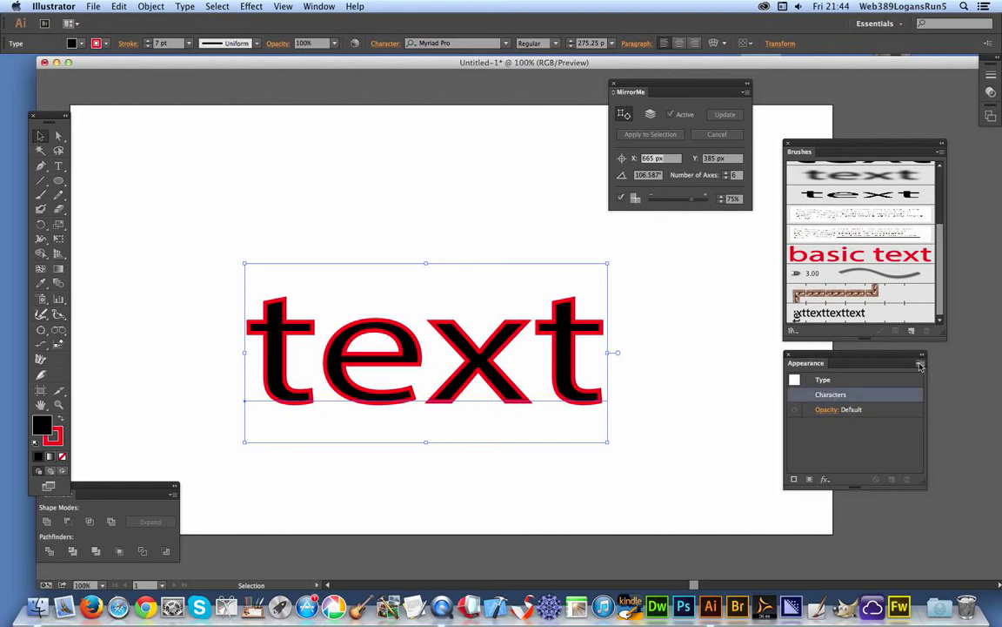
{"action": "left_click", "coordinate": [921, 363]}
{"action": "left_click", "coordinate": [881, 375]}
{"action": "left_click", "coordinate": [842, 294]}
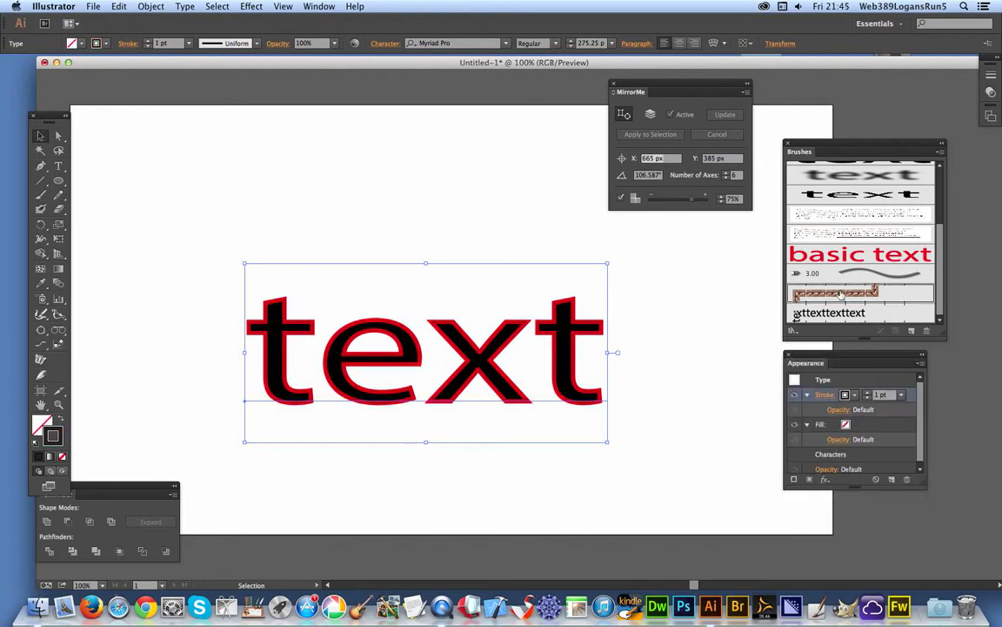